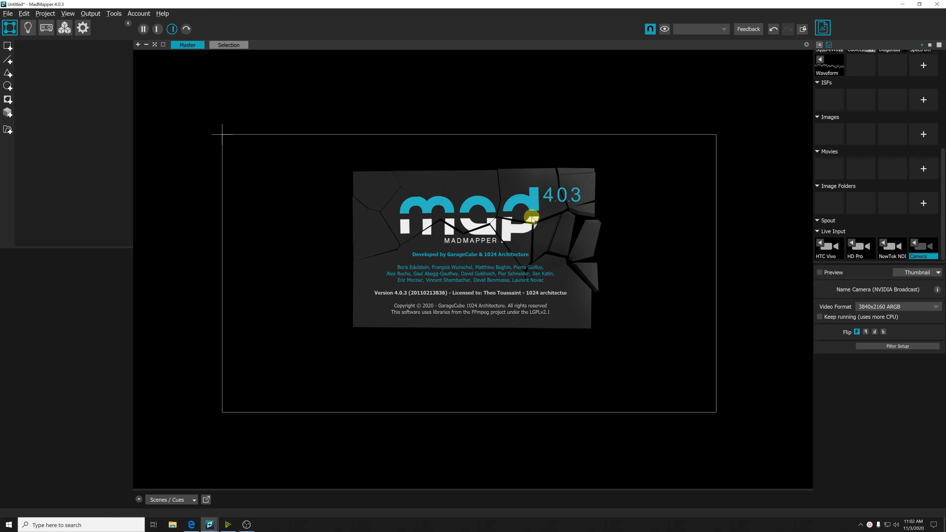
# Dismiss MadMapper's splash and show NVIDIA Broadcast's system requirements in Edge, noting the RTX 2060 GPU
pyautogui.click(191, 525)
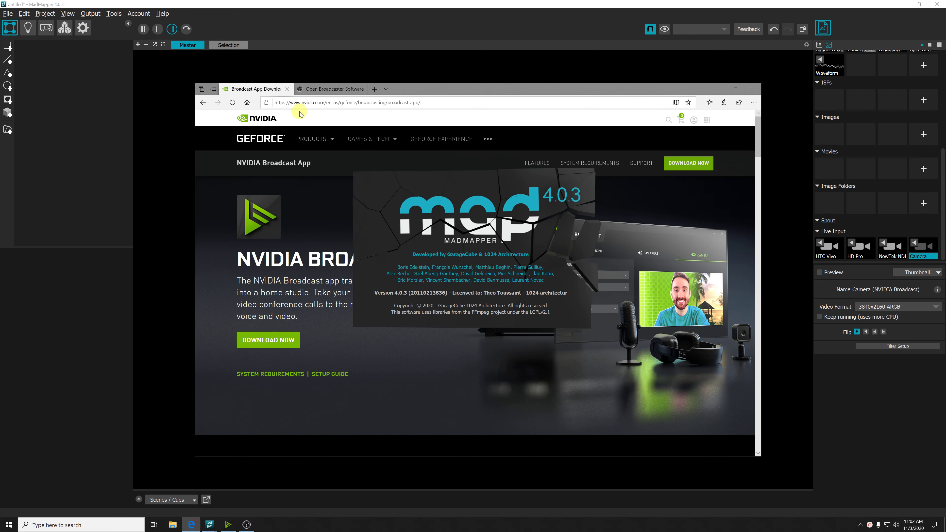
pyautogui.click(494, 198)
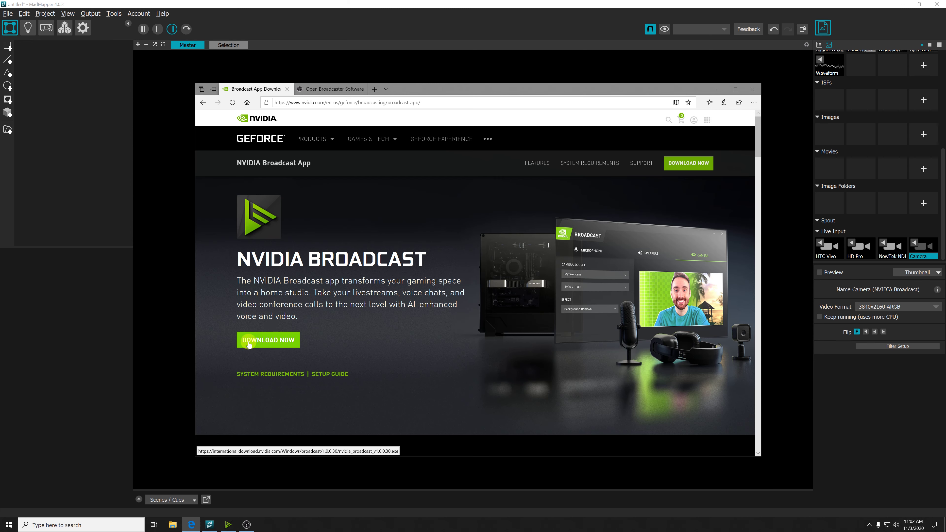
pyautogui.click(270, 373)
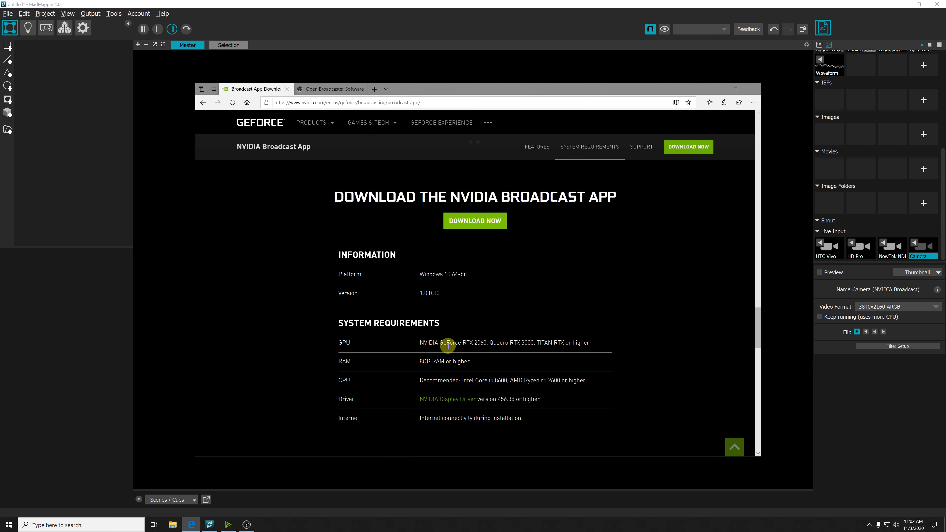
pyautogui.moveTo(473, 342); pyautogui.dragTo(474, 343)
pyautogui.click(458, 359)
# View the OBS Studio homepage tab, then minimise Edge to reveal MadMapper's empty canvas
pyautogui.click(327, 90)
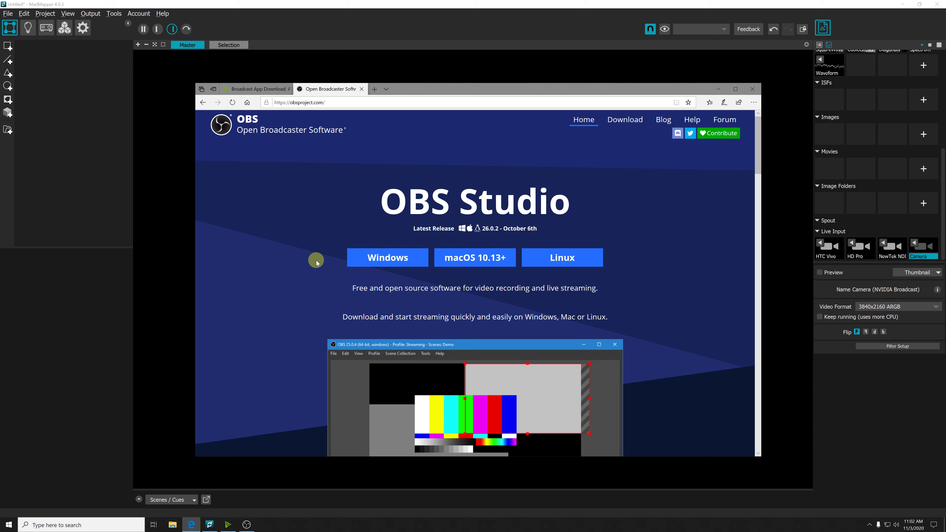
pyautogui.click(367, 29)
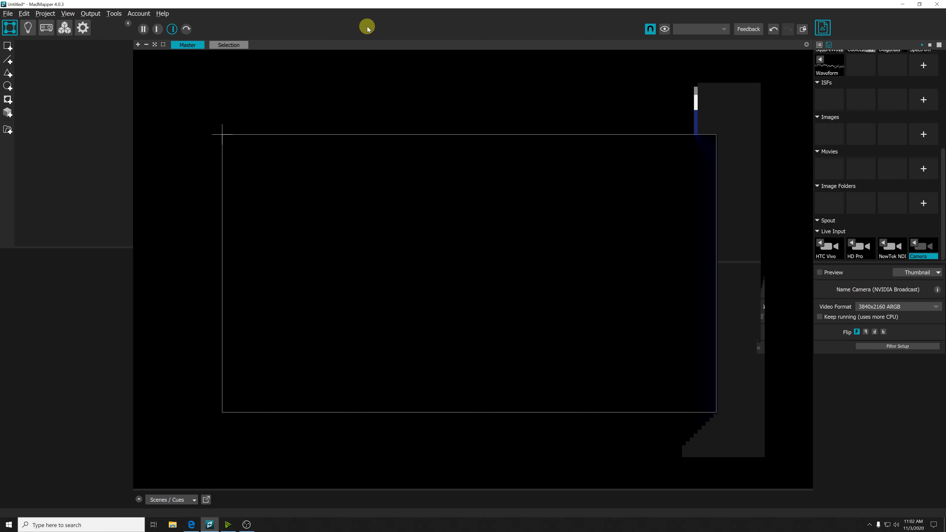
# Enable the Background removal camera effect in NVIDIA Broadcast, then put its window behind MadMapper
pyautogui.click(226, 528)
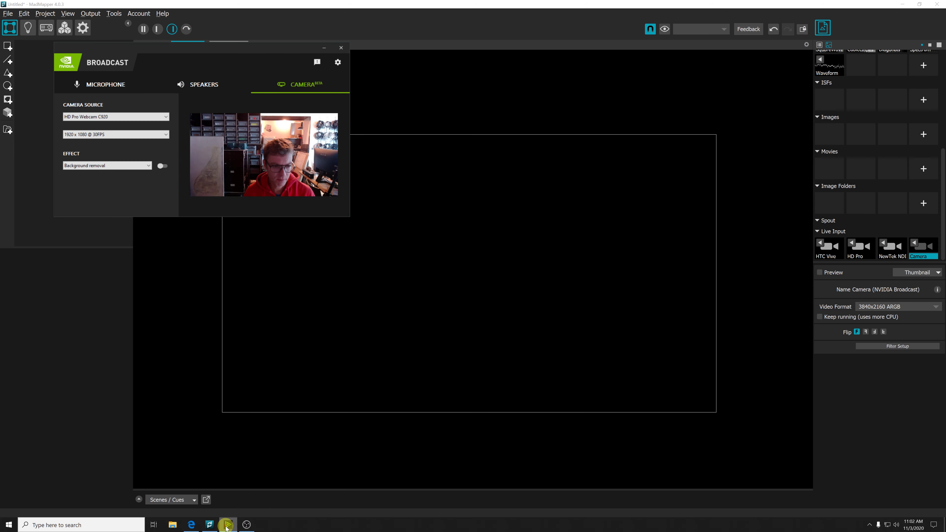
pyautogui.moveTo(175, 56); pyautogui.dragTo(255, 70)
pyautogui.moveTo(391, 100); pyautogui.dragTo(458, 128)
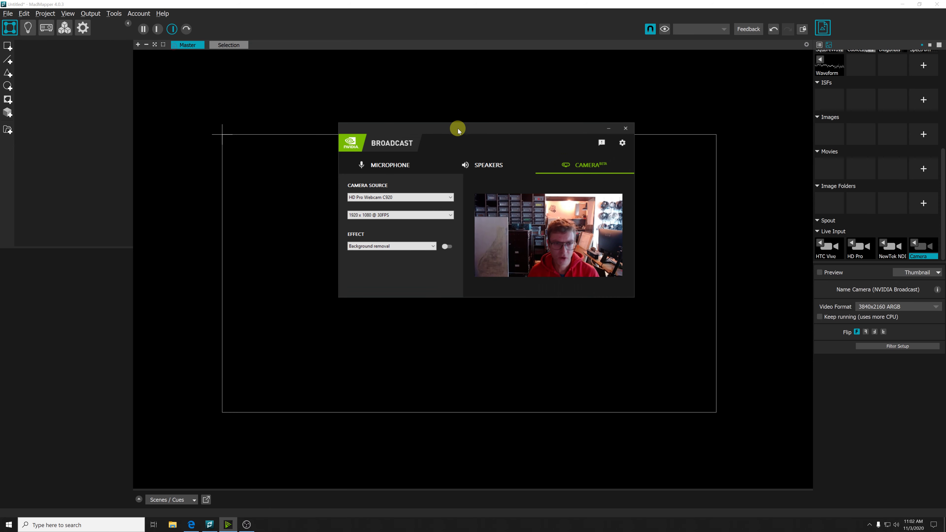
pyautogui.hotkey('alt', 'Tab')
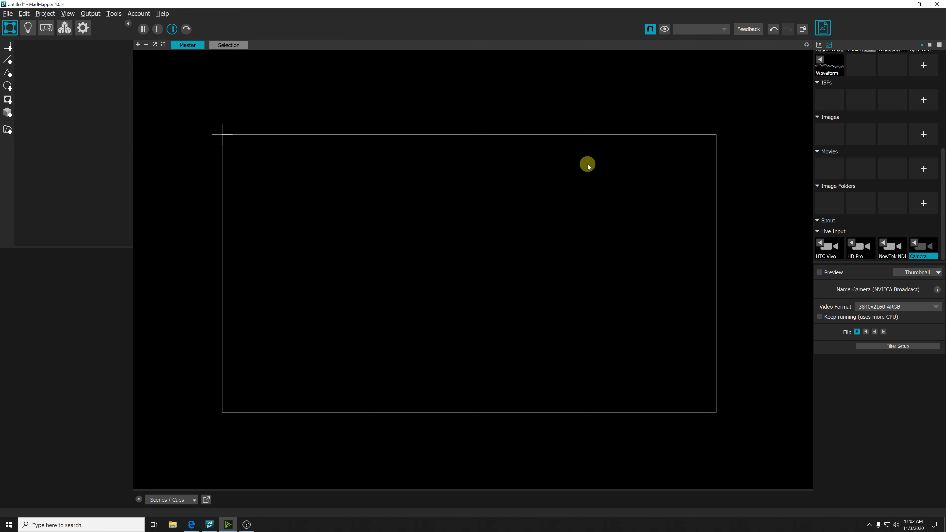
pyautogui.click(227, 524)
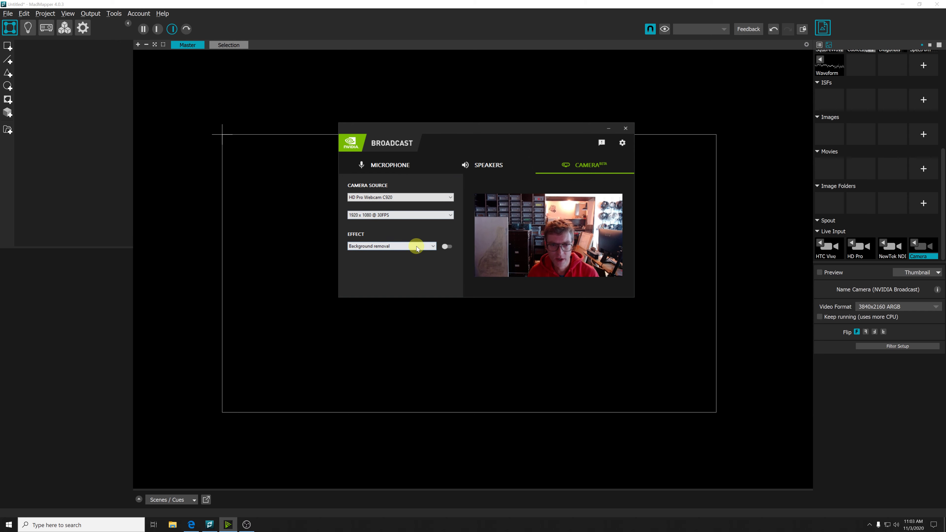
pyautogui.click(448, 246)
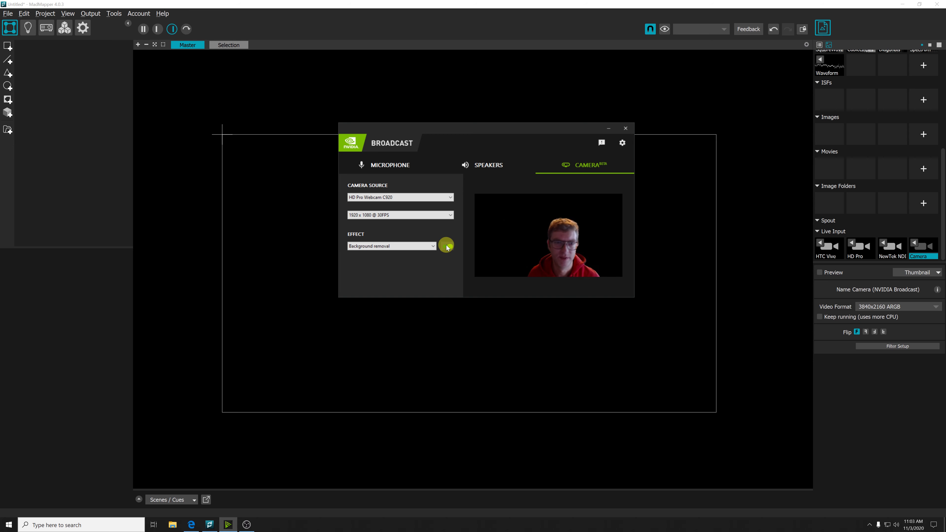
pyautogui.click(511, 11)
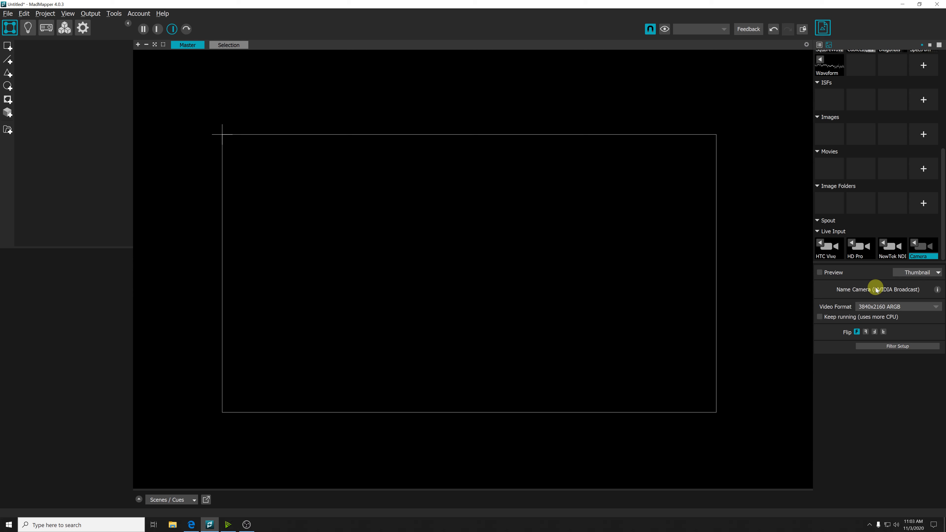
# Place the Camera live input as a quad with Perspective off, stretched to 1920×1080
pyautogui.moveTo(922, 247); pyautogui.dragTo(528, 298)
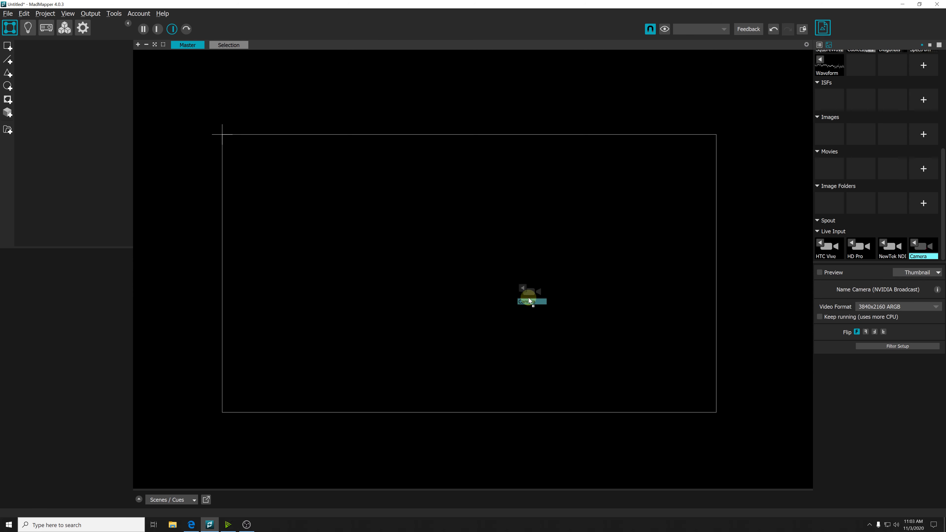
pyautogui.moveTo(403, 248); pyautogui.dragTo(280, 173)
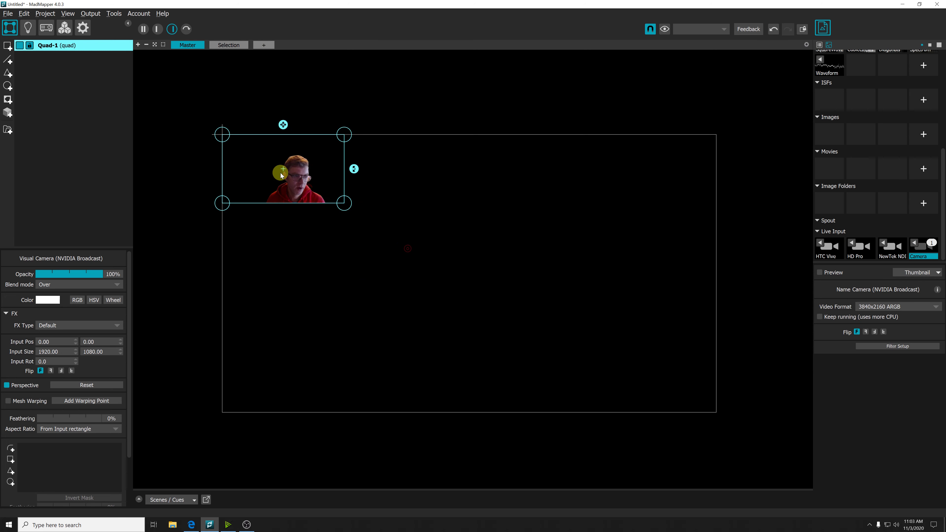
pyautogui.click(8, 385)
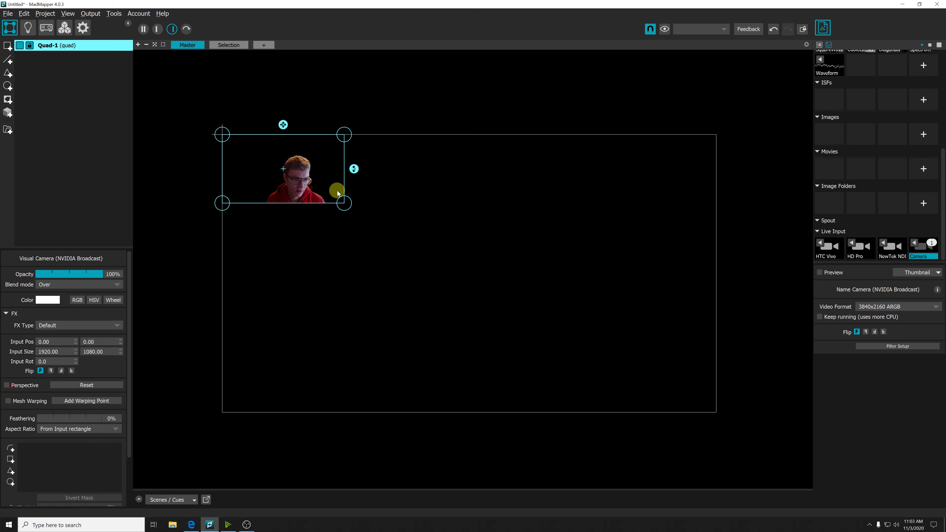
pyautogui.moveTo(345, 202); pyautogui.dragTo(715, 410)
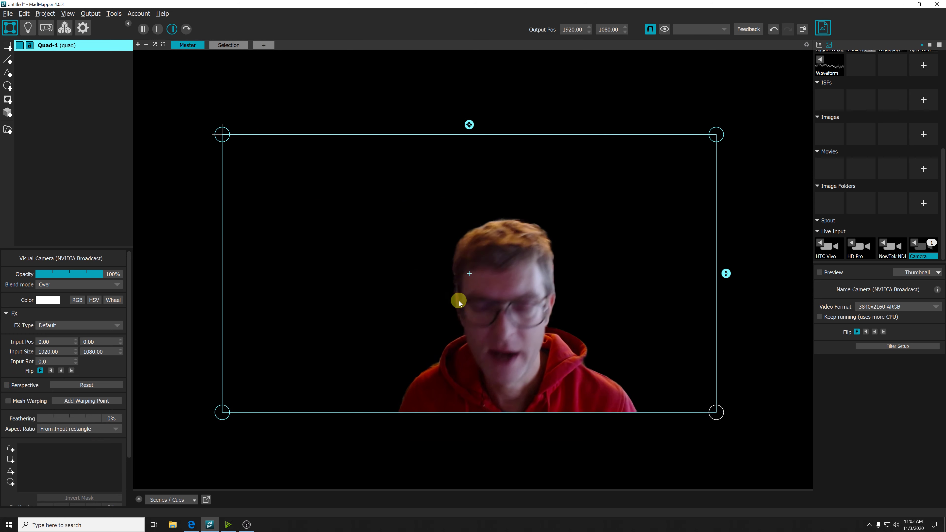
pyautogui.moveTo(458, 298); pyautogui.dragTo(459, 279)
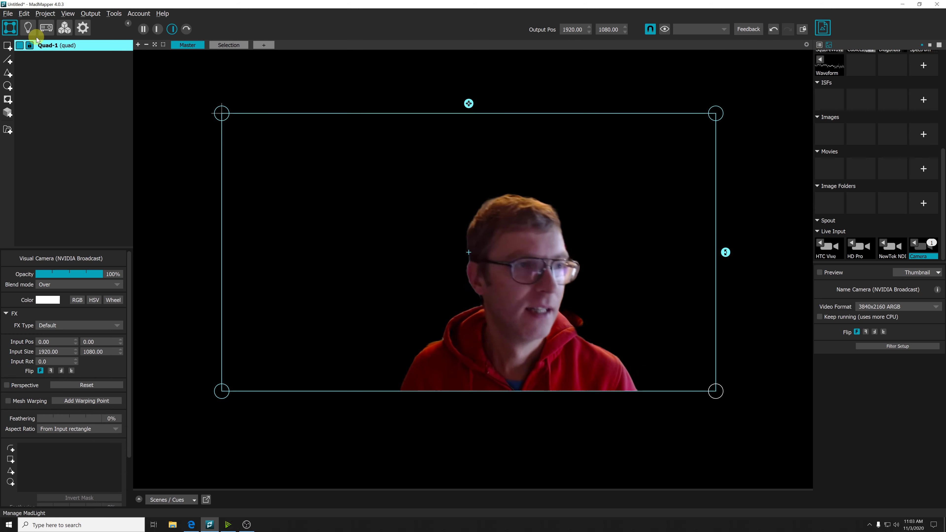
# Rename the camera quad layer to MYSELF
pyautogui.doubleClick(47, 47)
pyautogui.write('MY')
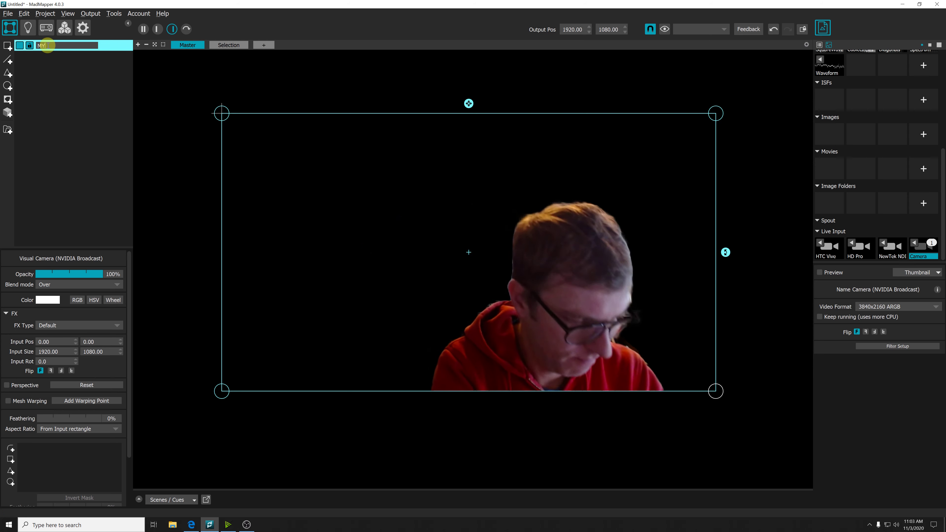
pyautogui.write('SEL')
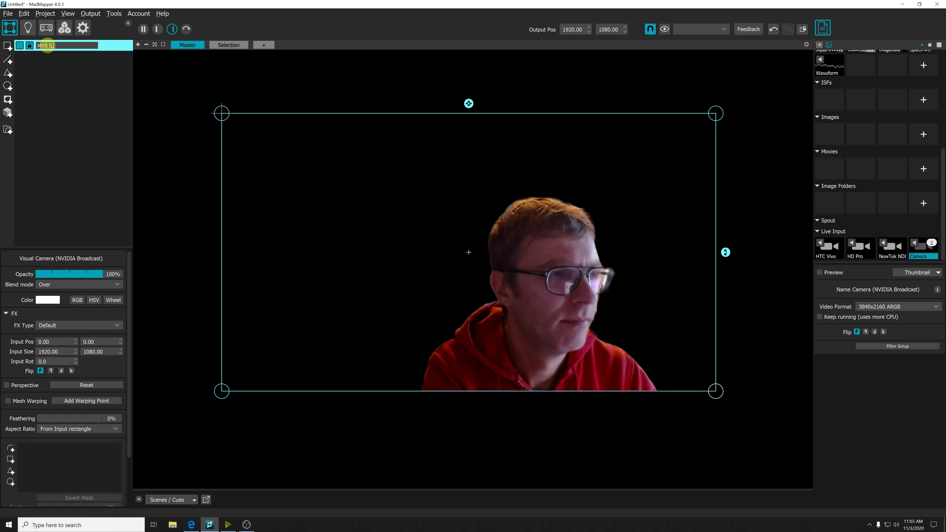
pyautogui.write('F')
pyautogui.press('Return')
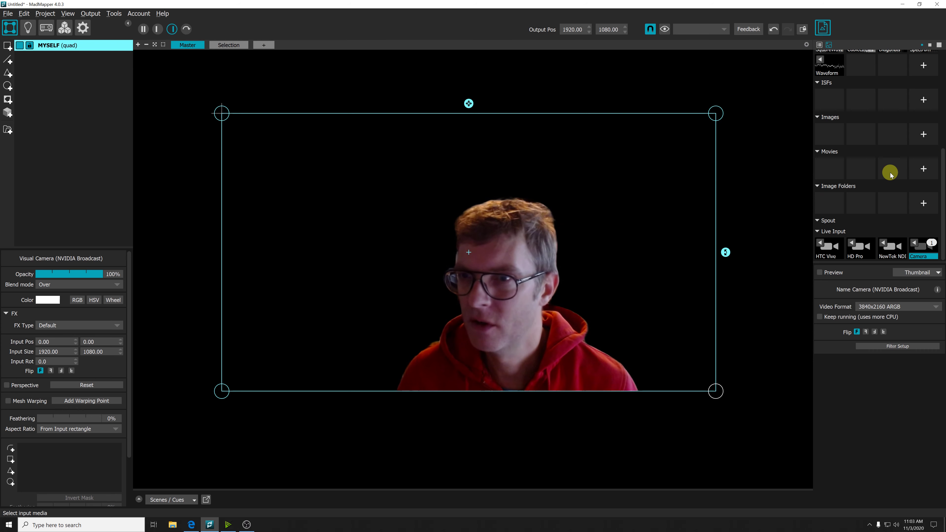
# Import background.PNG and place it as a non-perspective quad filling the whole output
pyautogui.click(923, 135)
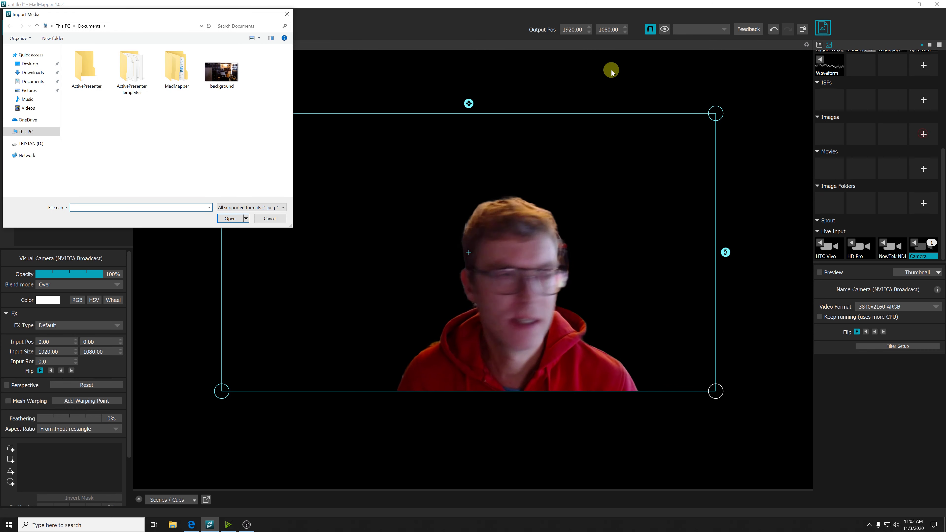
pyautogui.click(222, 71)
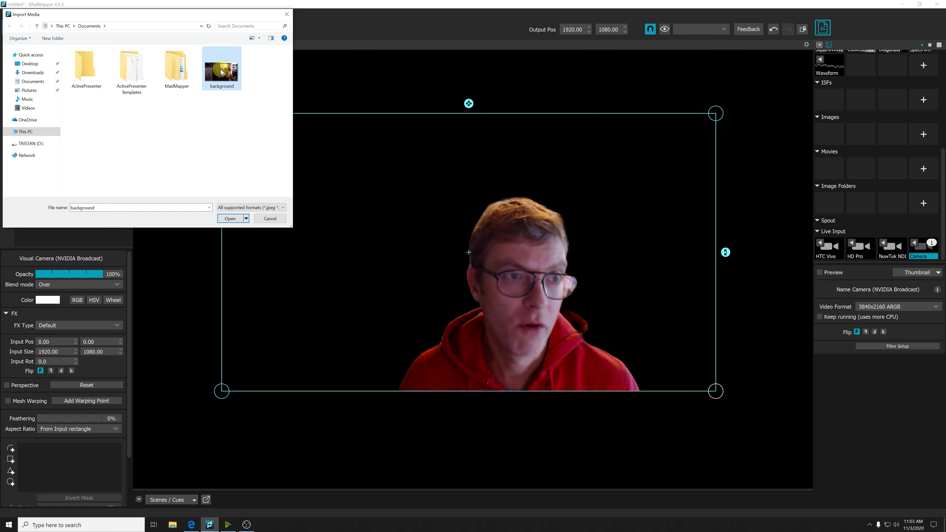
pyautogui.click(231, 221)
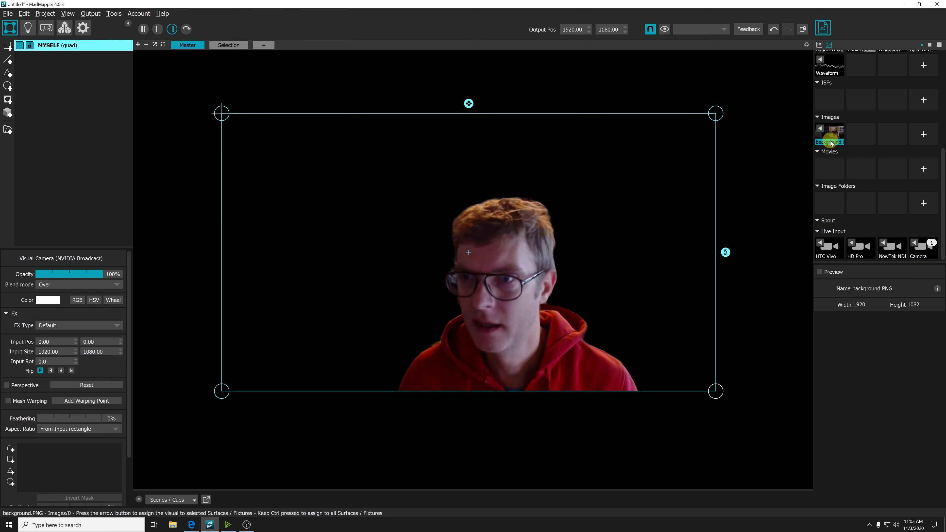
pyautogui.moveTo(830, 133); pyautogui.dragTo(279, 147)
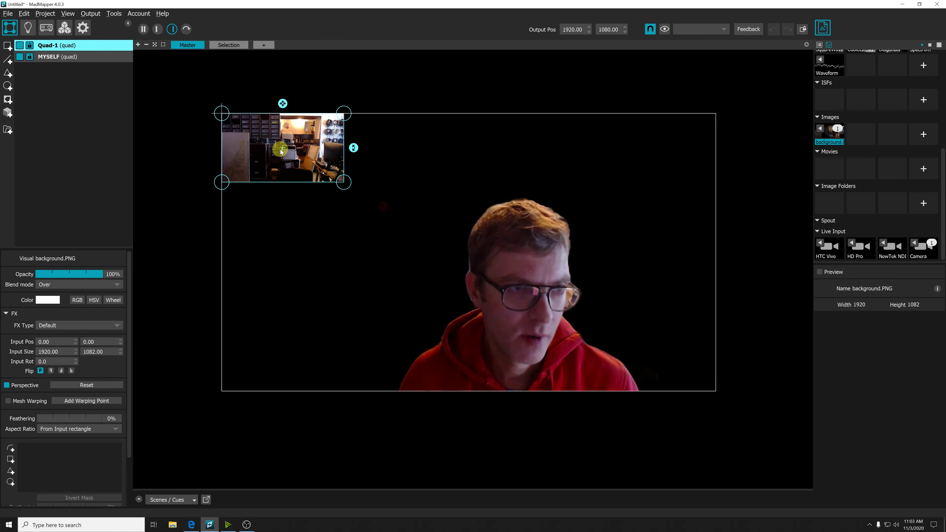
pyautogui.click(24, 383)
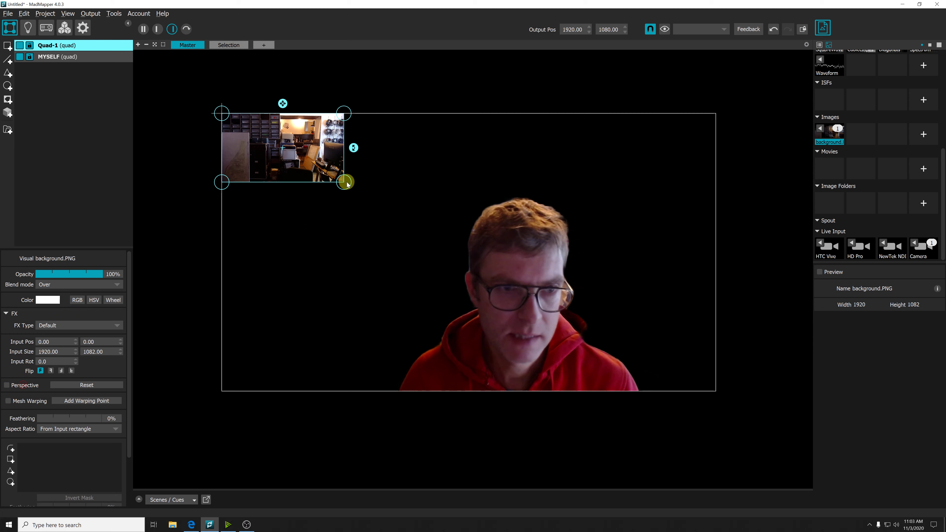
pyautogui.moveTo(343, 182); pyautogui.dragTo(718, 391)
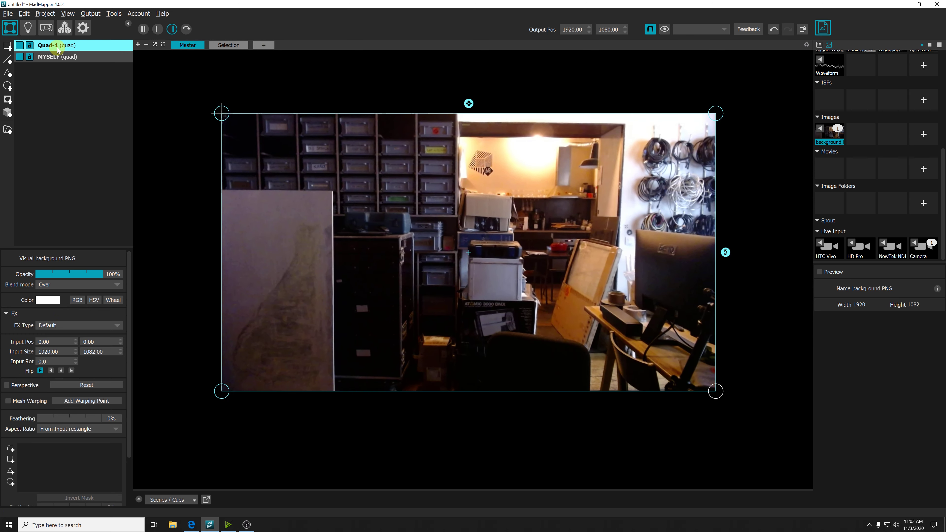
# Move the image layer beneath MYSELF and rename it BACKGROUND
pyautogui.moveTo(52, 46); pyautogui.dragTo(52, 60)
pyautogui.doubleClick(50, 57)
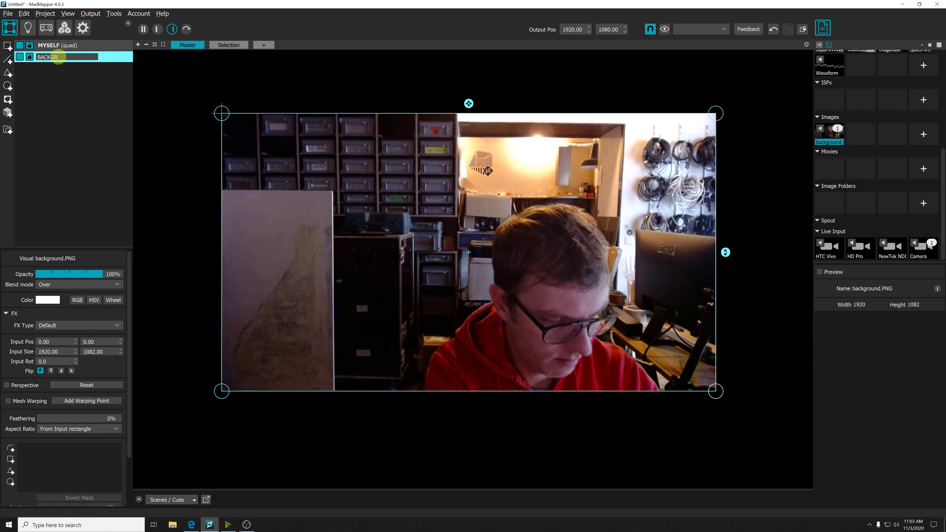
pyautogui.press('Return')
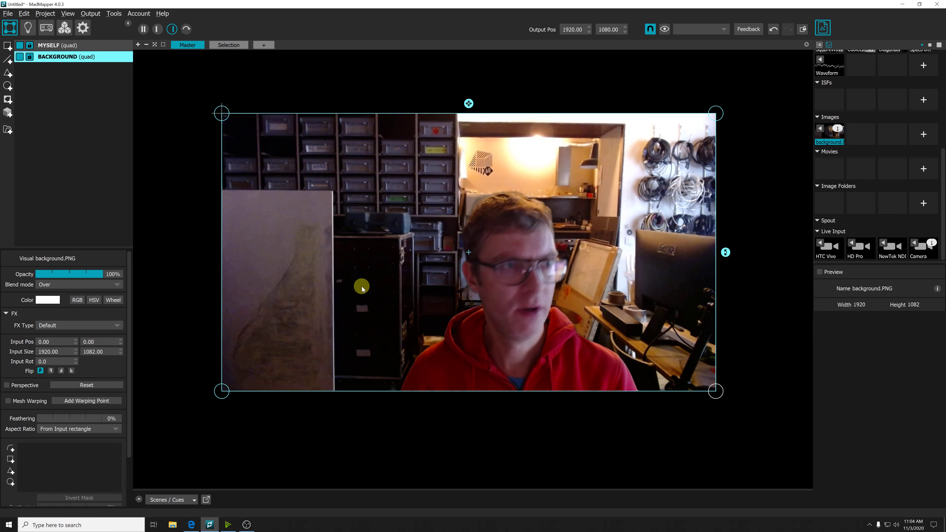
# Hide the MYSELF layer and add a Bar Code quad over the background
pyautogui.click(20, 45)
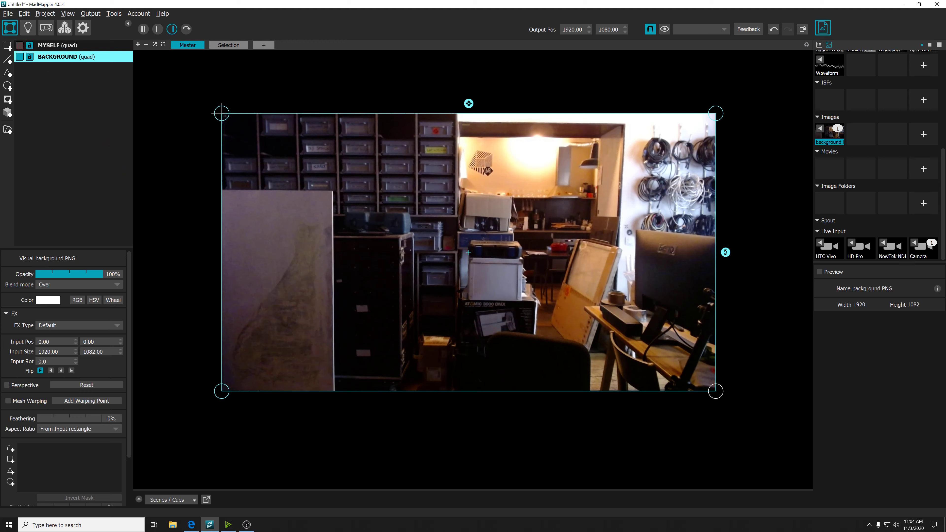
pyautogui.scroll(5, 915, 197)
pyautogui.moveTo(892, 143); pyautogui.dragTo(294, 234)
pyautogui.moveTo(327, 353); pyautogui.dragTo(334, 392)
pyautogui.moveTo(223, 313); pyautogui.dragTo(213, 396)
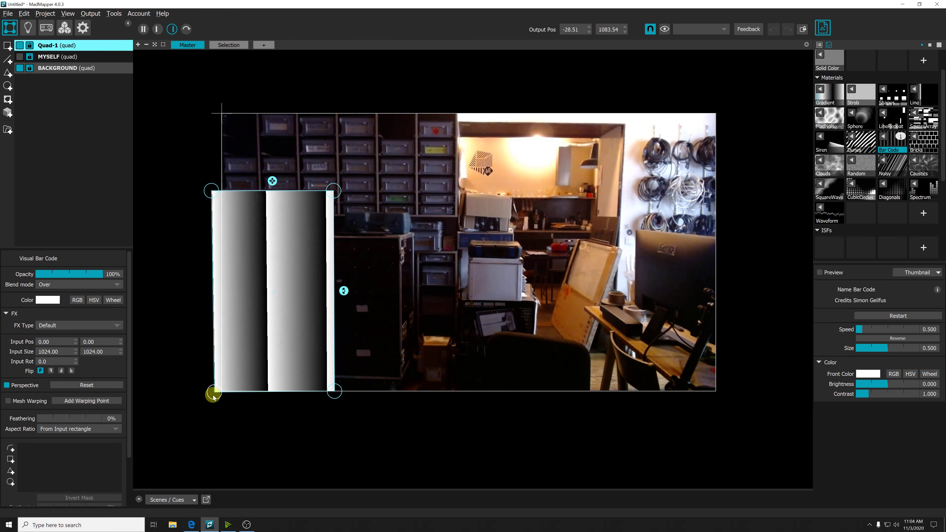
# Add a Shapes quad over the upper shelves with Cells X set to 6 and a mask
pyautogui.moveTo(892, 95); pyautogui.dragTo(457, 112)
pyautogui.moveTo(335, 216); pyautogui.dragTo(212, 213)
pyautogui.moveTo(335, 94); pyautogui.dragTo(218, 110)
pyautogui.moveTo(211, 213); pyautogui.dragTo(214, 214)
pyautogui.click(864, 340)
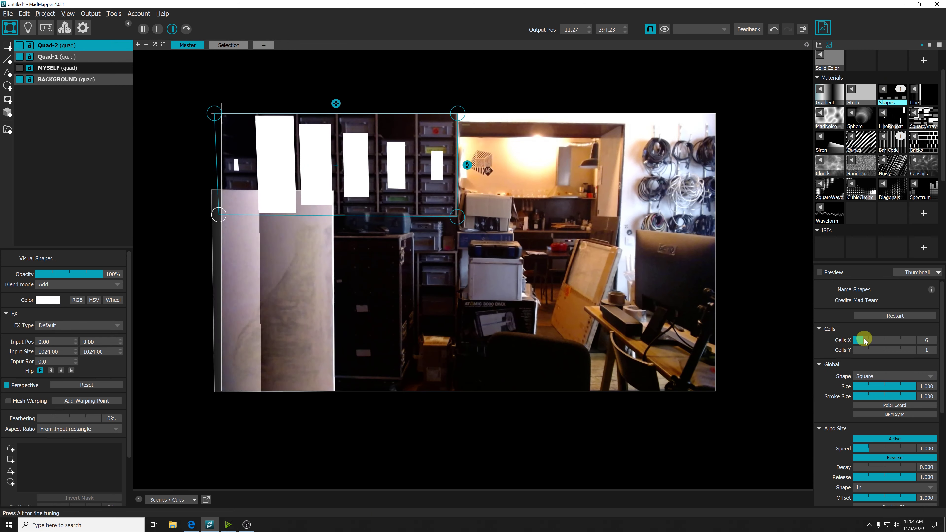
pyautogui.click(10, 448)
# Create a Siren circle on a cable coil and duplicate it into four circles
pyautogui.scroll(-2, 67, 404)
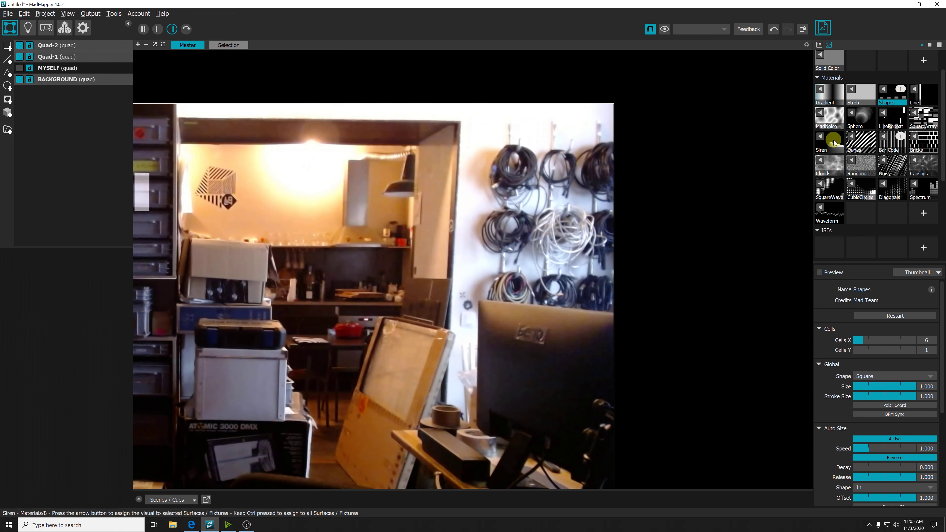
pyautogui.click(7, 86)
pyautogui.moveTo(380, 246); pyautogui.dragTo(514, 140)
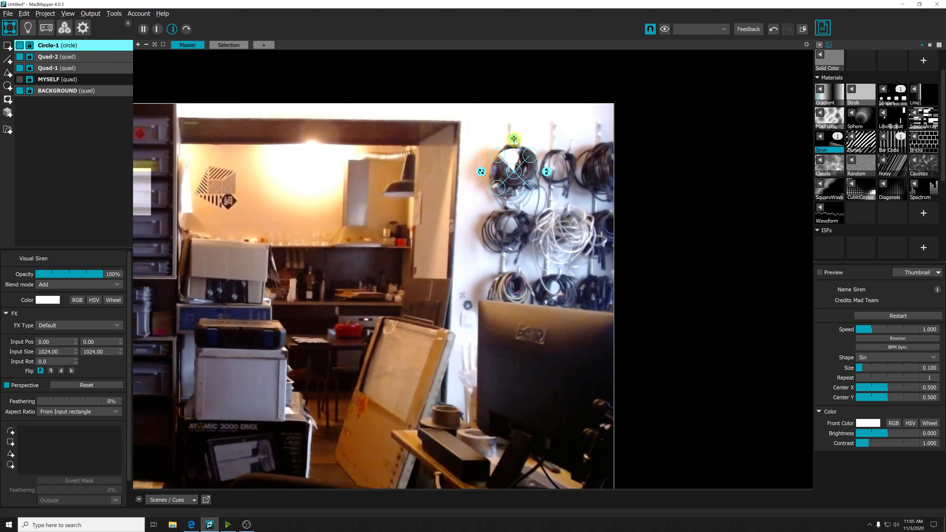
pyautogui.hotkey('ctrl', 'd')
pyautogui.hotkey('ctrl', 'd')
pyautogui.hotkey('ctrl', 'd')
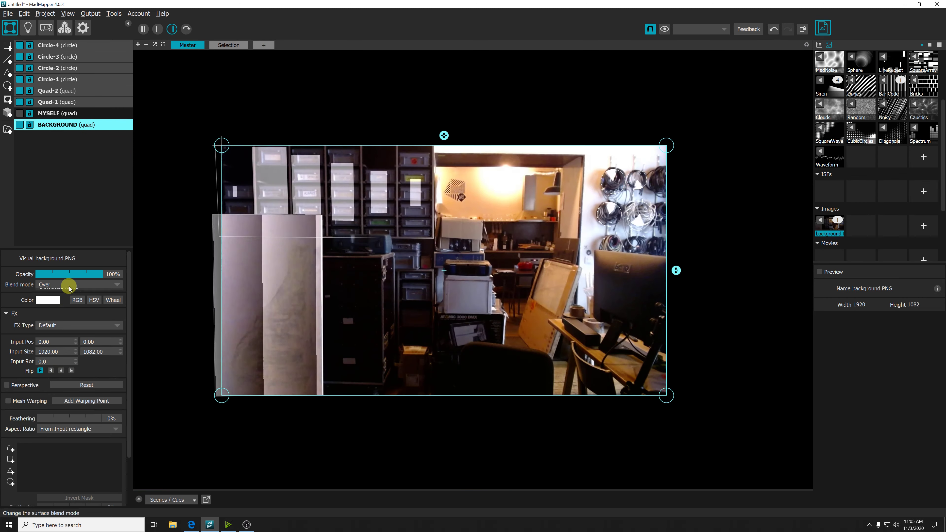
# Make BACKGROUND grayscale via Color Controls with contrast 1.185, and give MYSELF a Cosine Palette Rainbow
pyautogui.click(74, 326)
pyautogui.click(60, 338)
pyautogui.moveTo(52, 346); pyautogui.dragTo(56, 348)
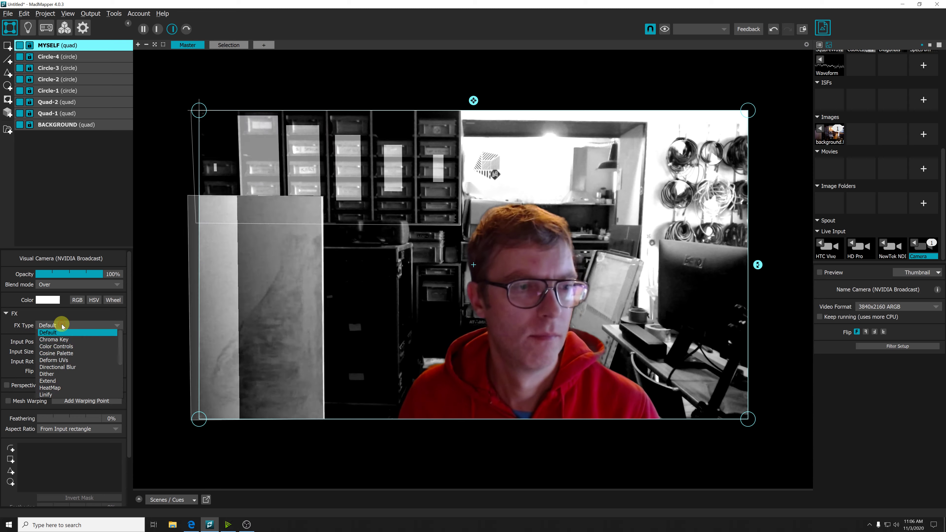
pyautogui.click(51, 346)
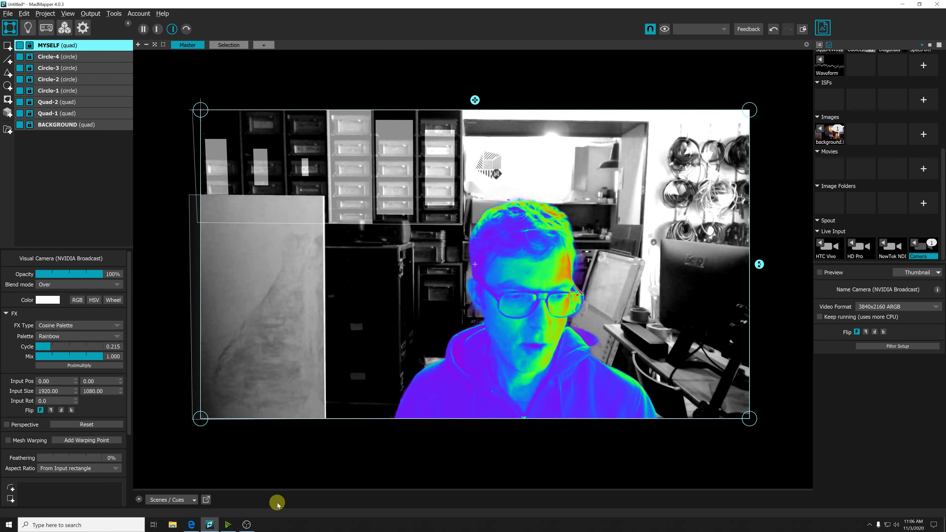
pyautogui.click(246, 524)
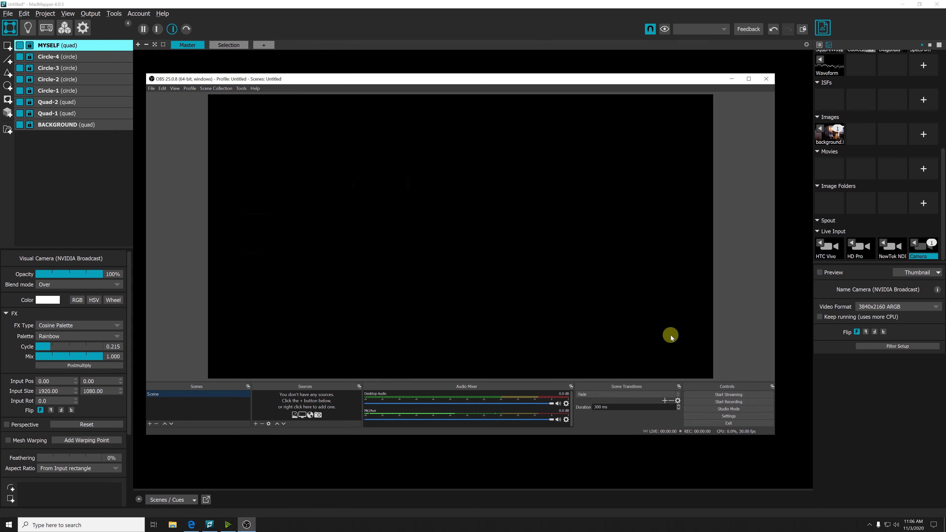
# Confirm Twitch as the streaming service in OBS Stream settings
pyautogui.click(730, 416)
pyautogui.click(363, 194)
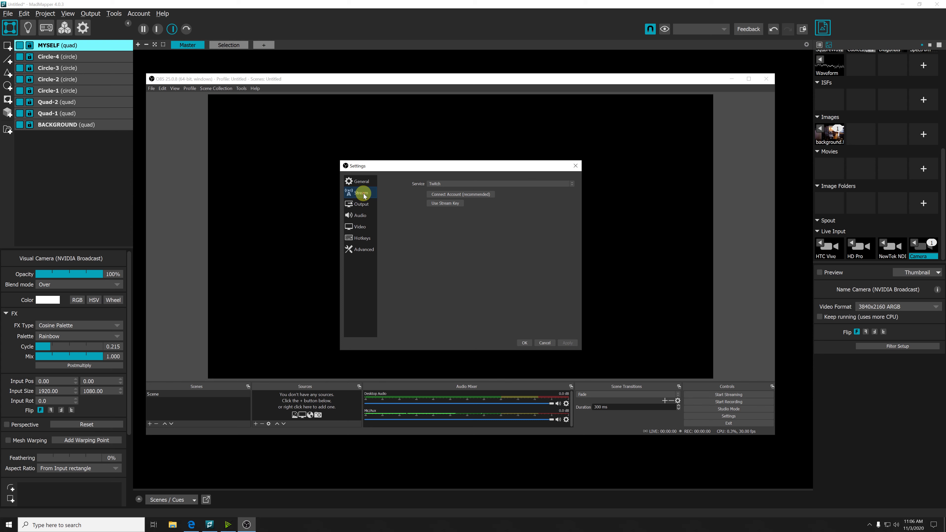
pyautogui.click(459, 183)
pyautogui.click(460, 183)
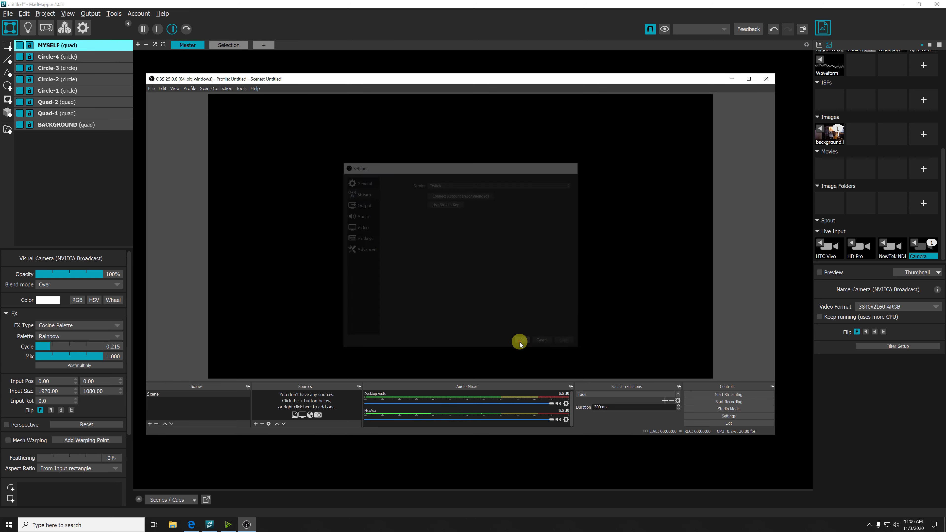
# Add an Audio Input Capture source using the Microphone (NVIDIA Broadcast) device
pyautogui.click(256, 424)
pyautogui.click(280, 300)
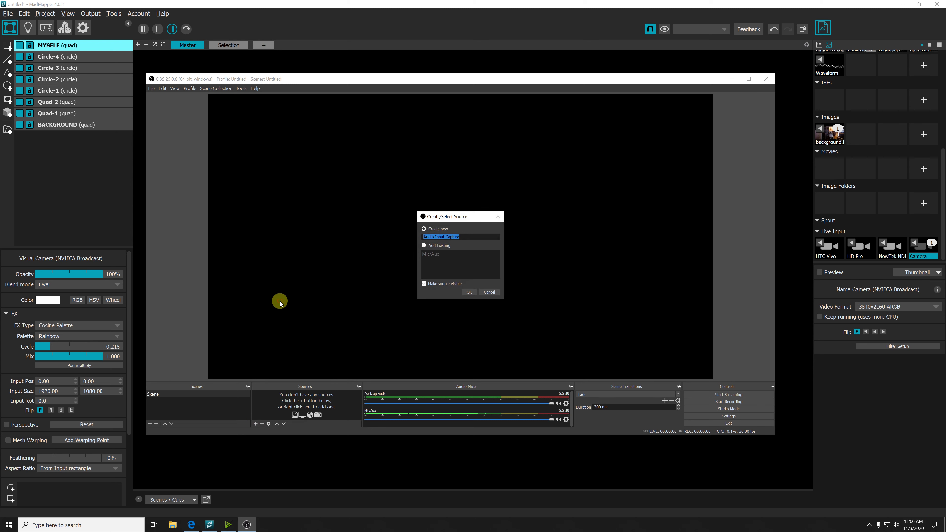
pyautogui.click(469, 293)
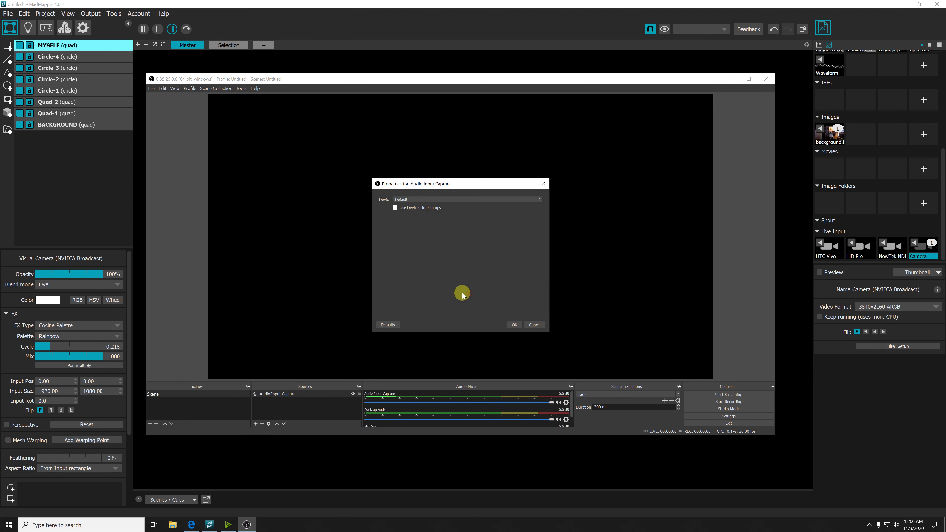
pyautogui.click(432, 200)
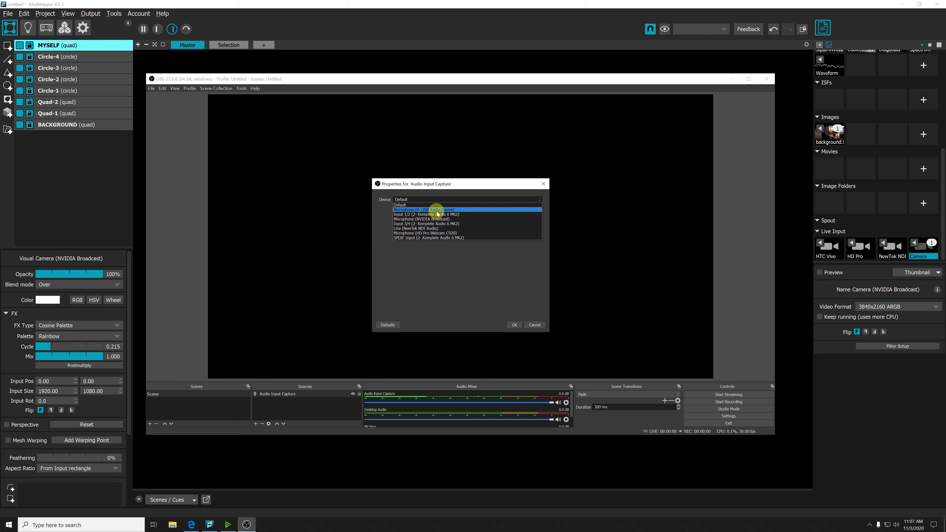
pyautogui.click(437, 220)
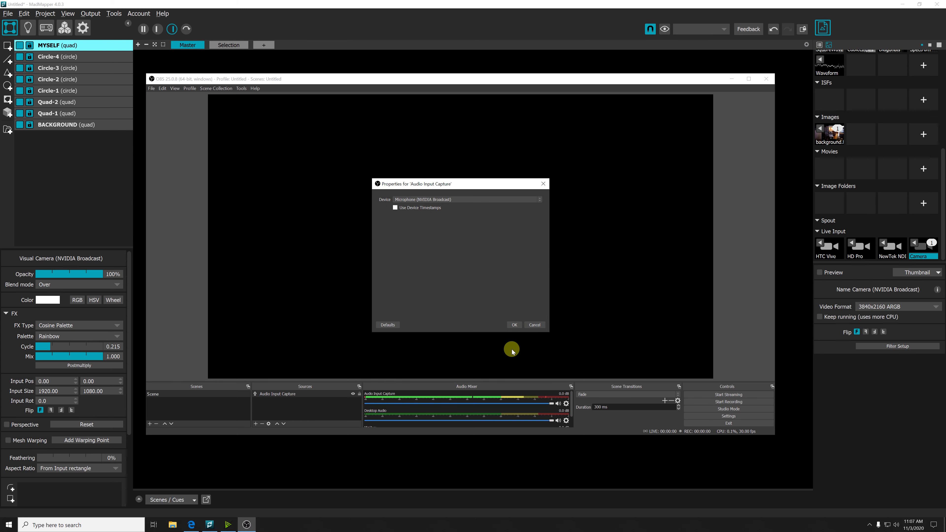
pyautogui.click(514, 325)
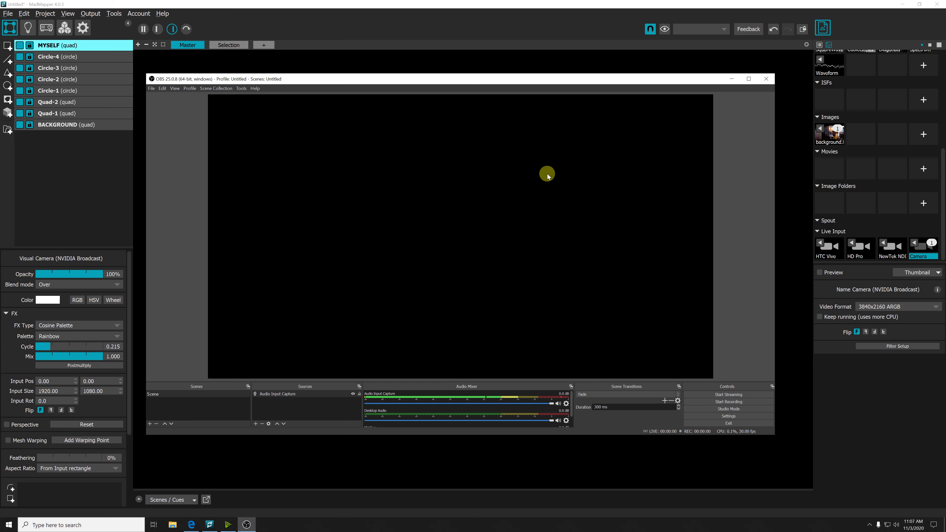
# Send MadMapper's Projector-1 output to a Desktop Window, opening the Projector-1 Preview
pyautogui.click(341, 33)
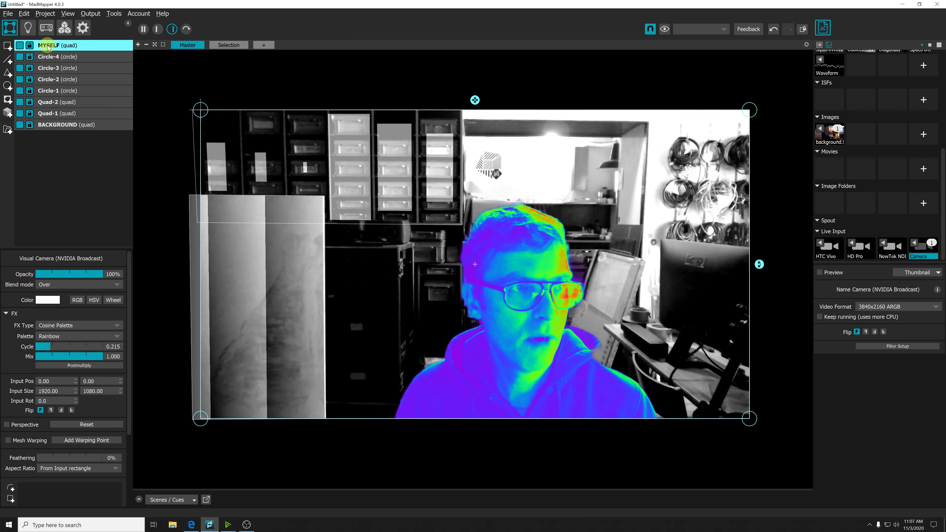
pyautogui.click(46, 27)
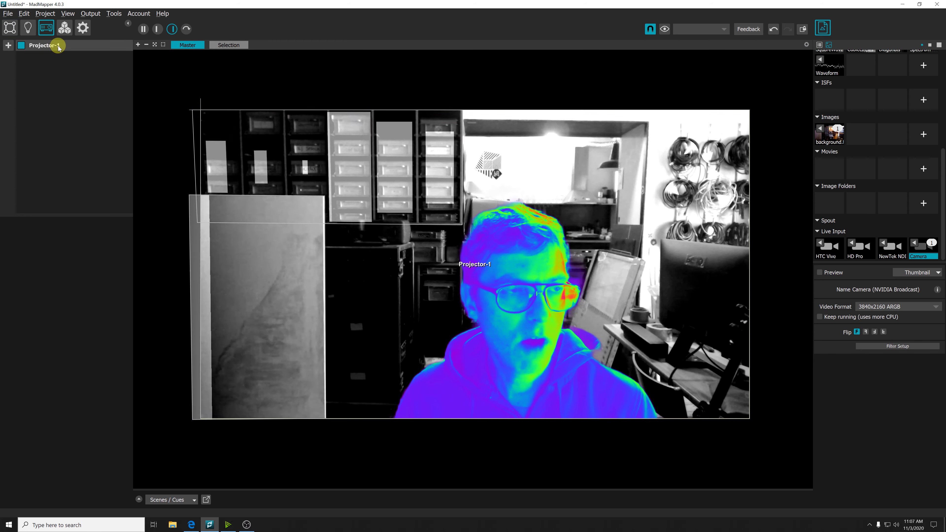
pyautogui.click(59, 45)
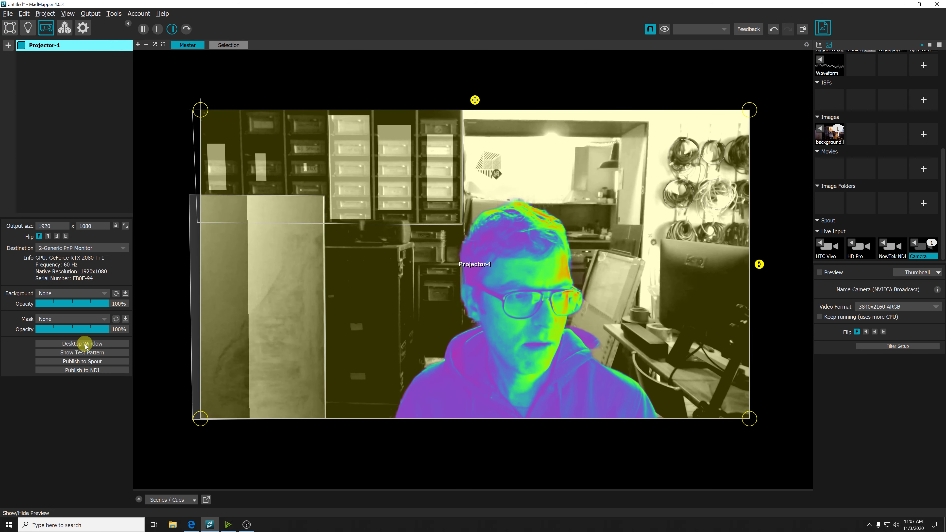
pyautogui.click(83, 344)
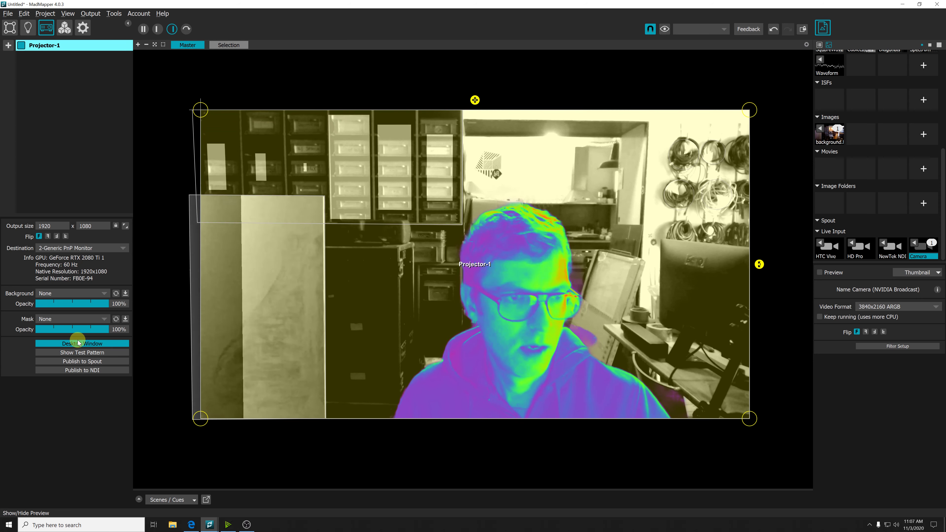
pyautogui.hotkey('alt', 'Tab')
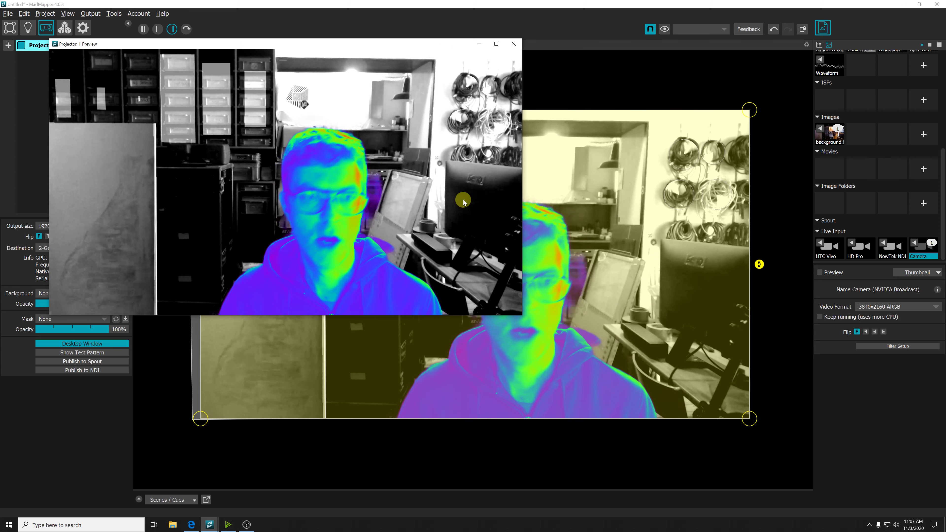
pyautogui.hotkey('alt', 'Tab')
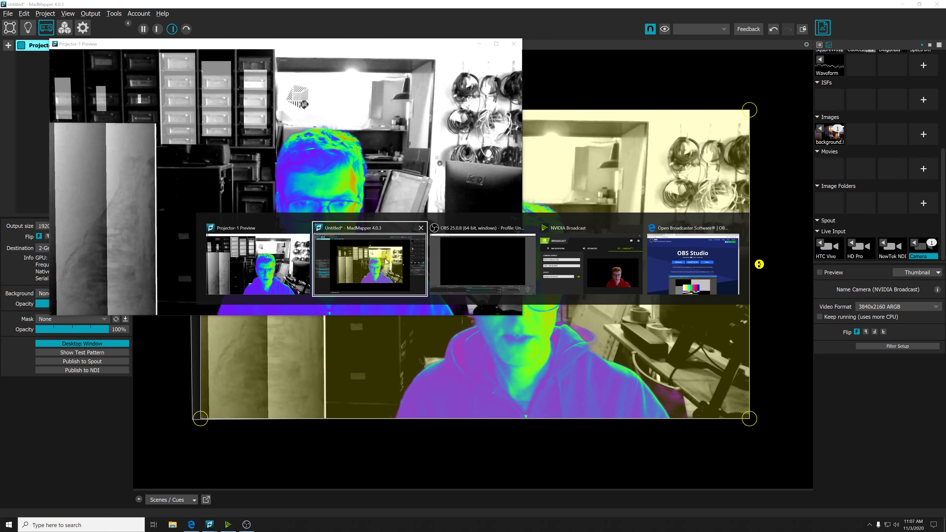
# Add an OBS Window Capture of Projector-1 Preview with Capture Cursor turned off
pyautogui.click(512, 256)
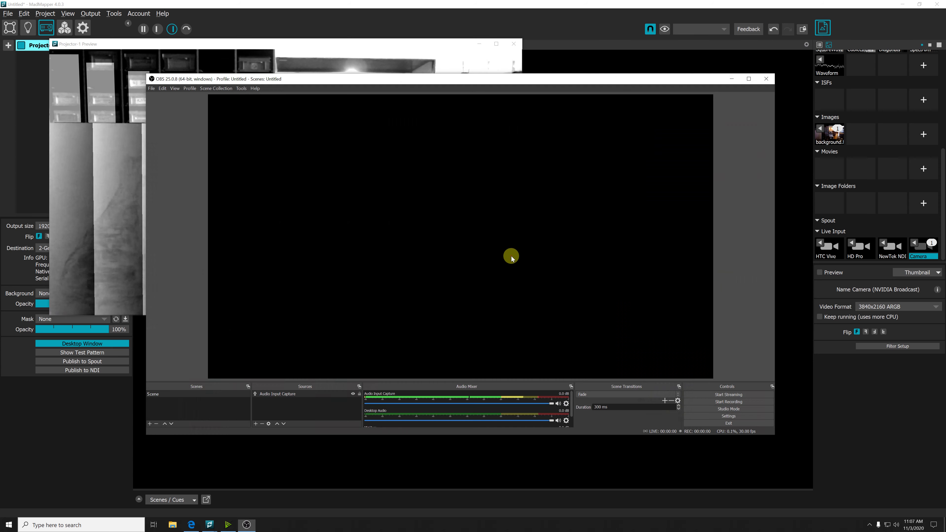
pyautogui.click(255, 424)
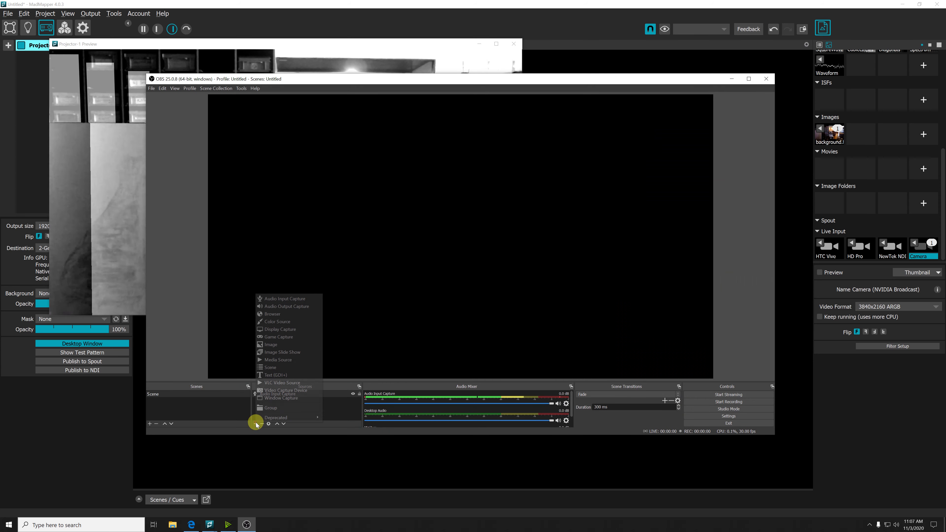
pyautogui.click(281, 399)
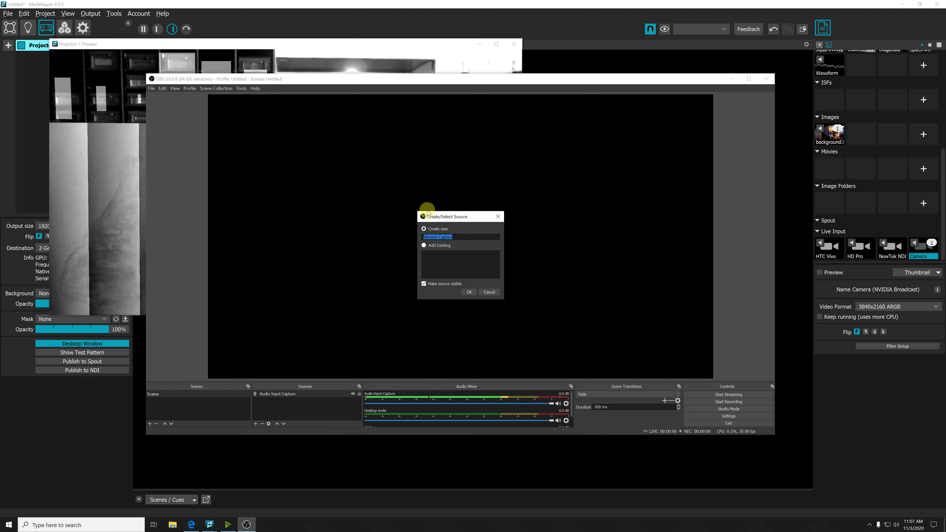
pyautogui.click(469, 291)
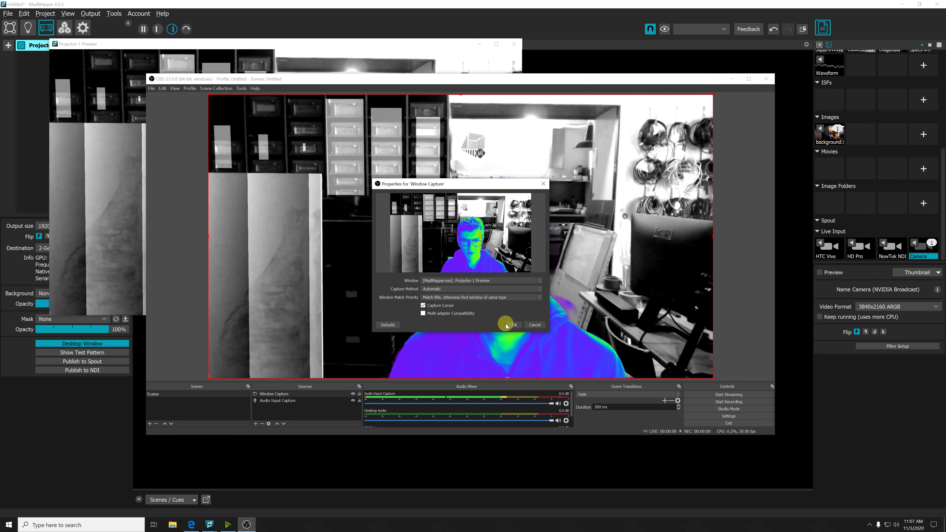
pyautogui.click(423, 305)
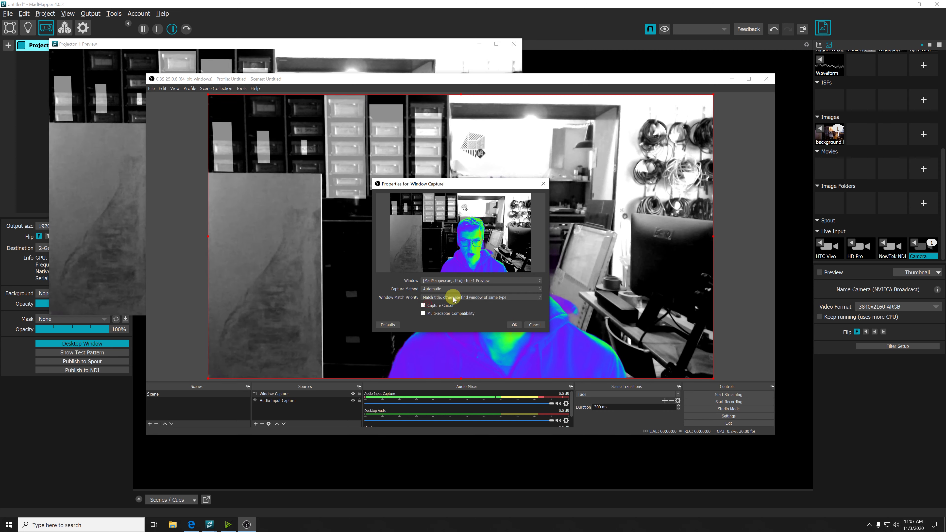
pyautogui.click(514, 325)
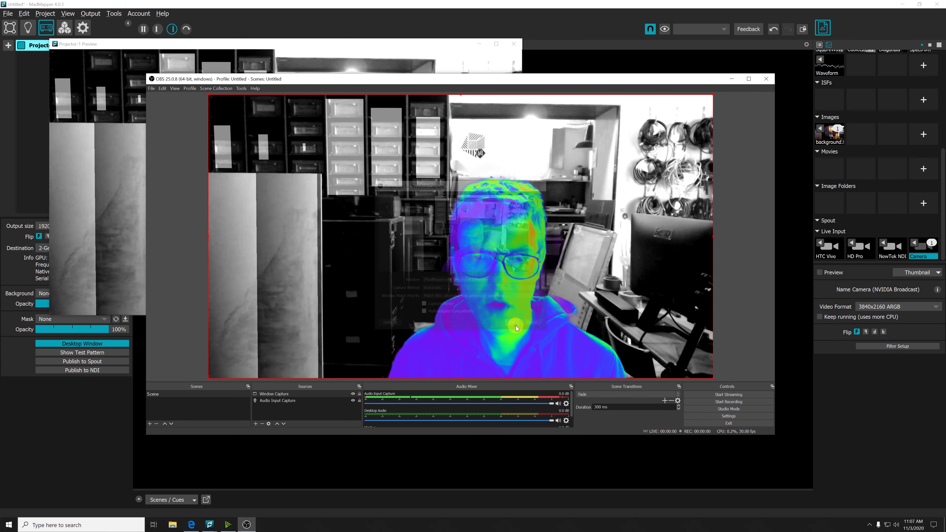